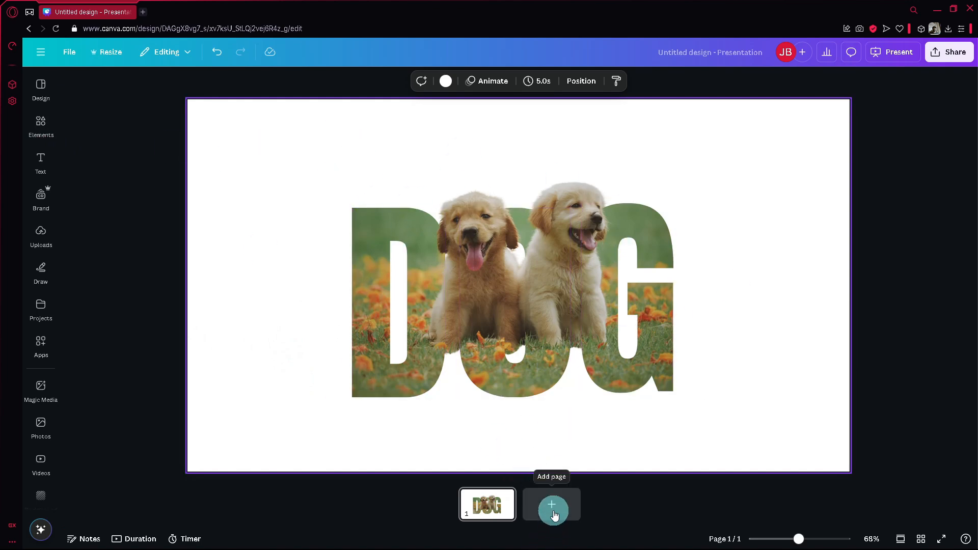
Step: Add a blank second page and place the photo of the brown dog carrying a stick in its upper-left corner
click(553, 509)
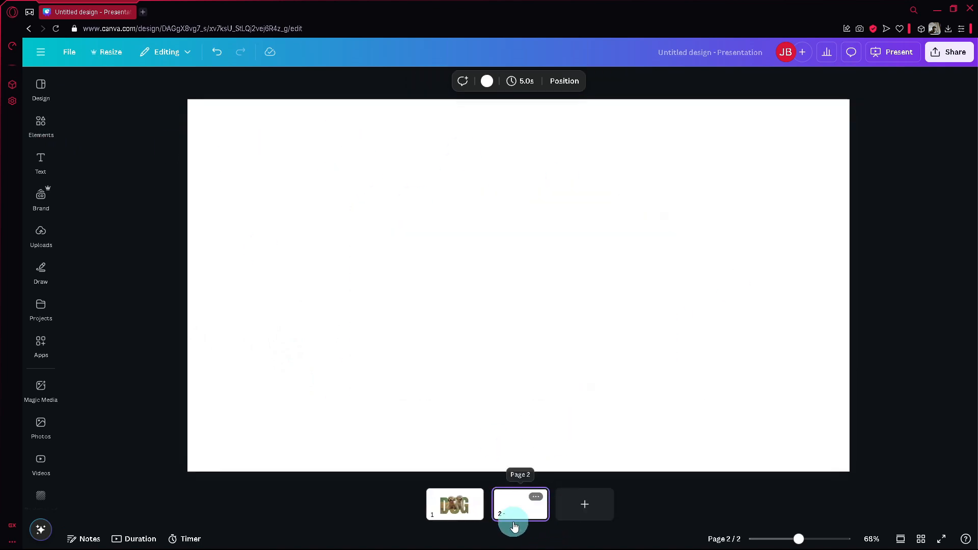
click(46, 134)
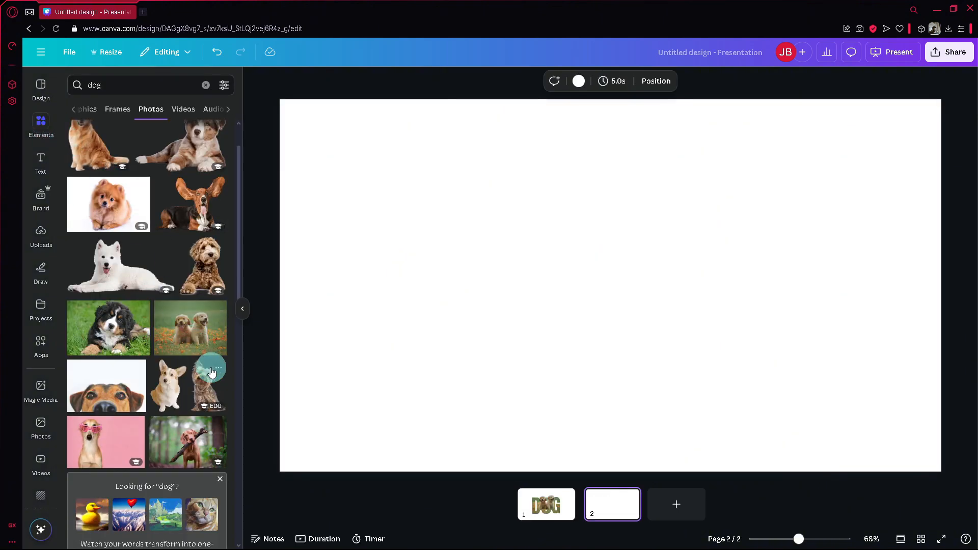
scroll(212, 372, down, 4)
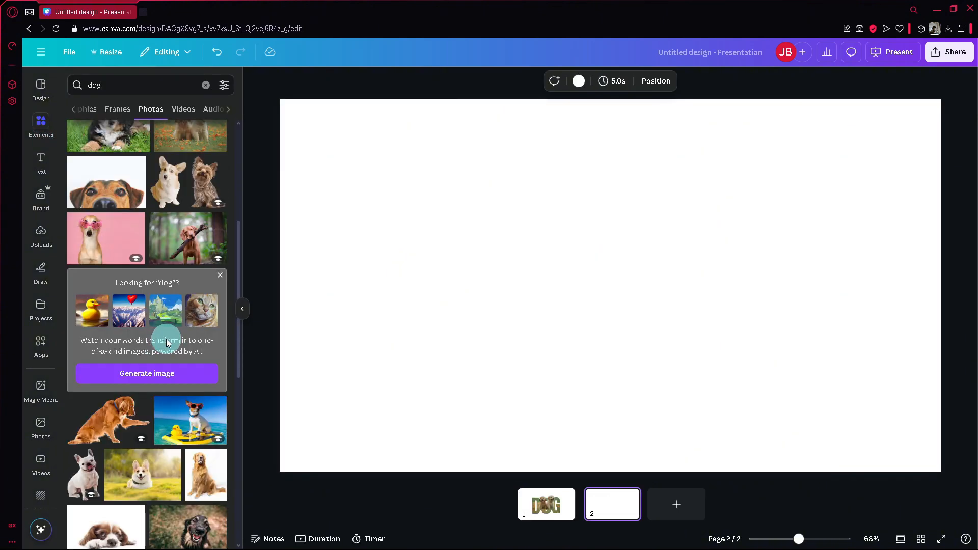
scroll(196, 361, up, 2)
click(188, 340)
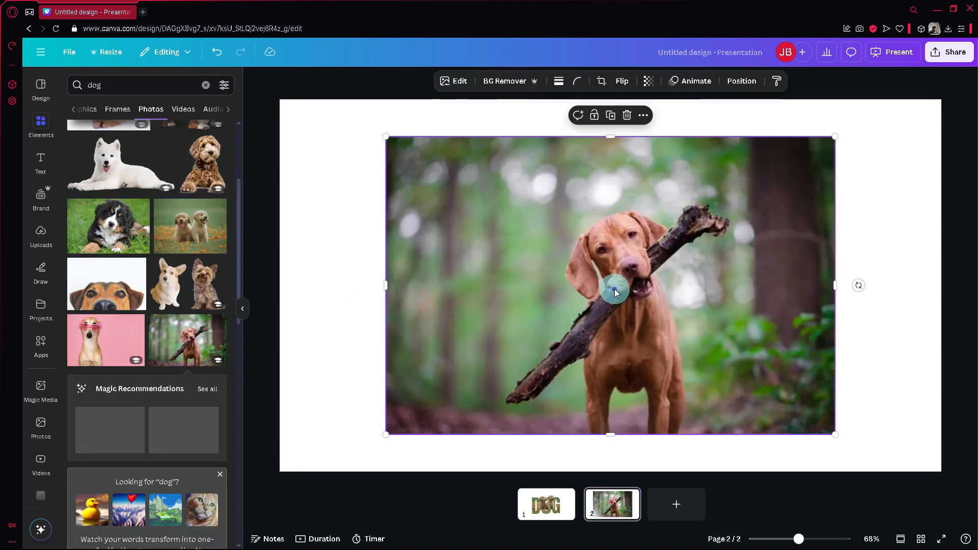
drag(614, 289, 513, 229)
drag(583, 285, 569, 308)
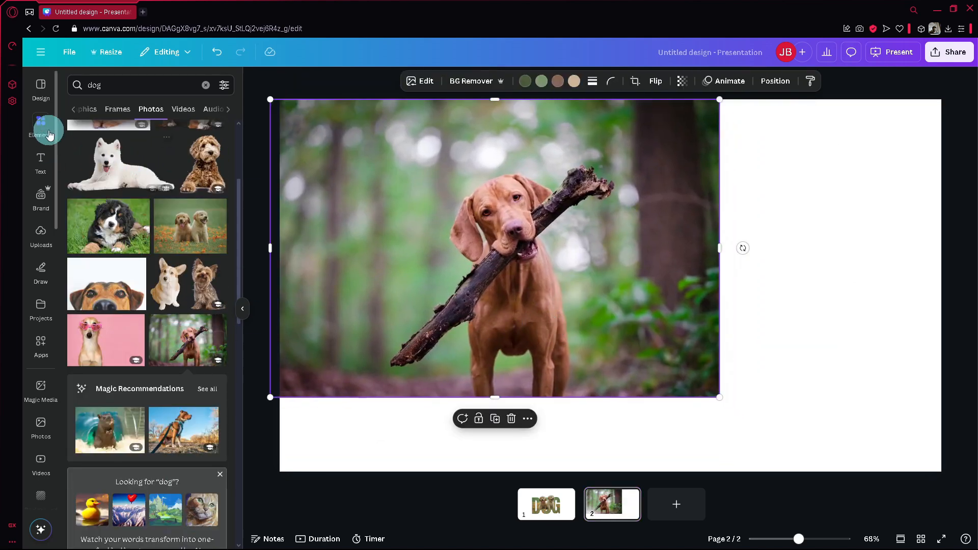
Step: Search the elements for "letters" and show all letter frames
click(77, 85)
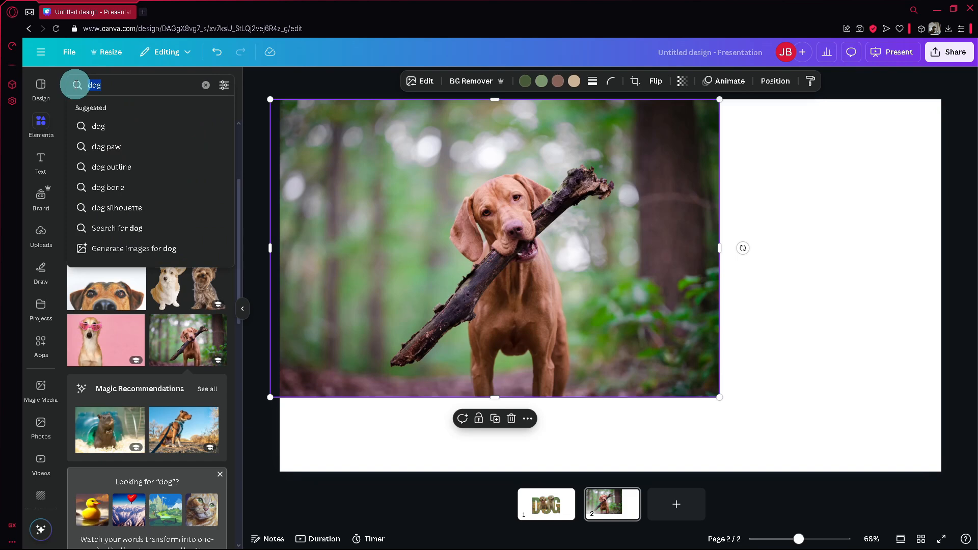
text(letters\)
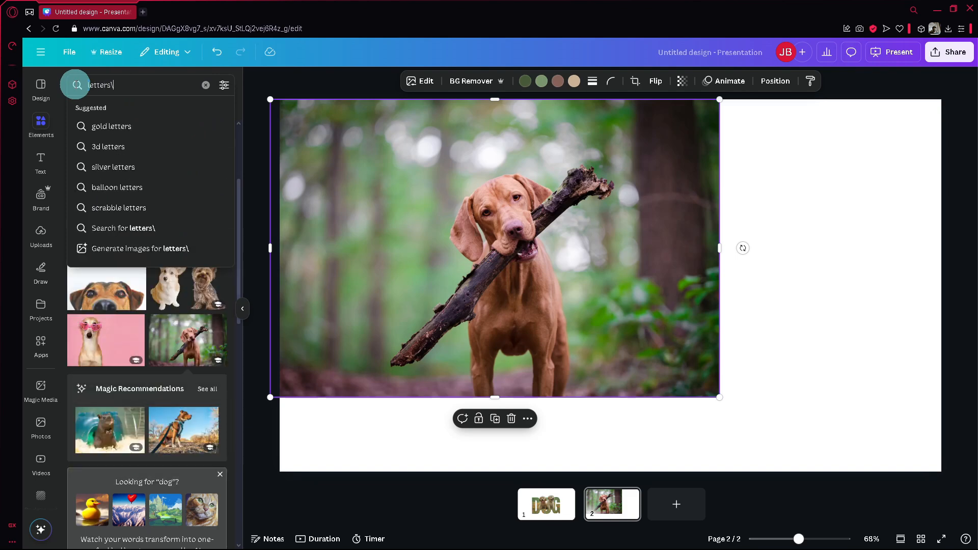
key(BackSpace)
key(Return)
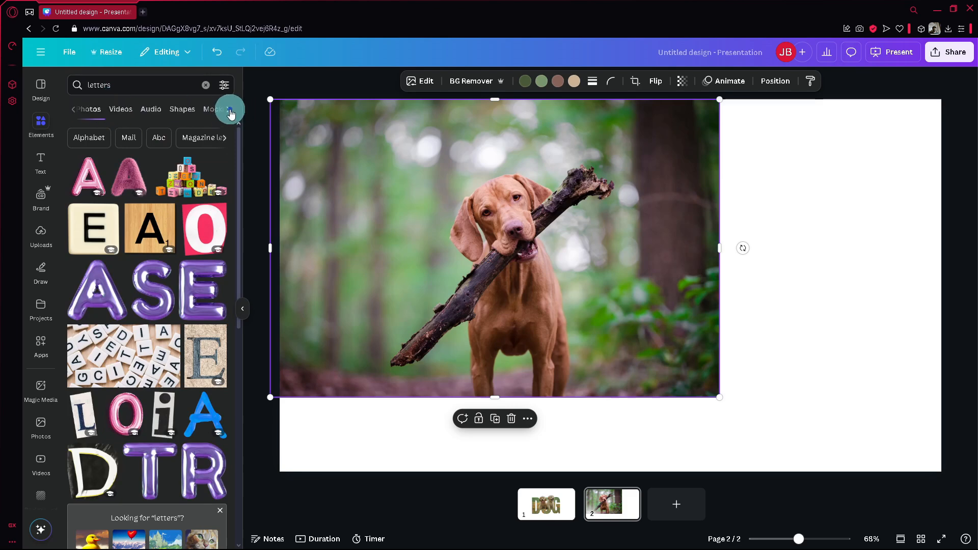
click(106, 112)
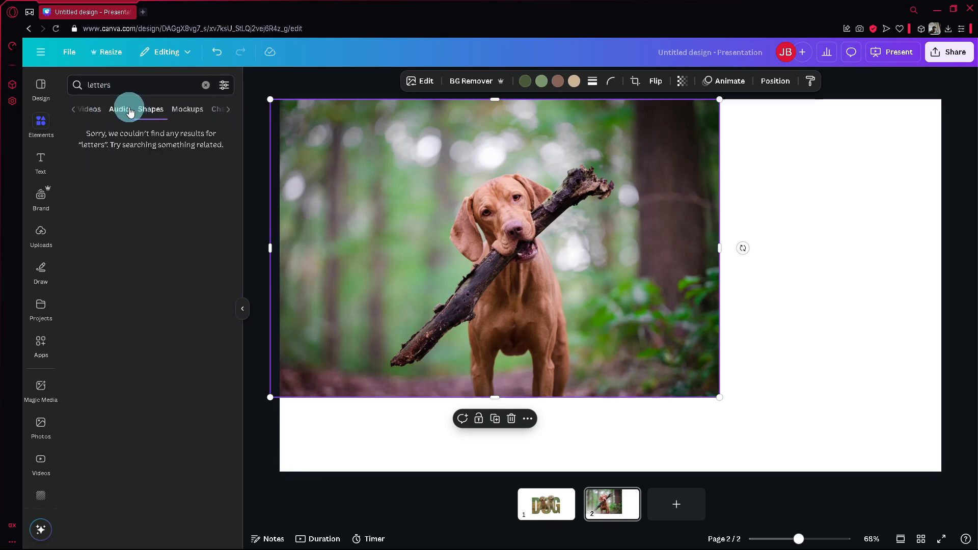
click(69, 111)
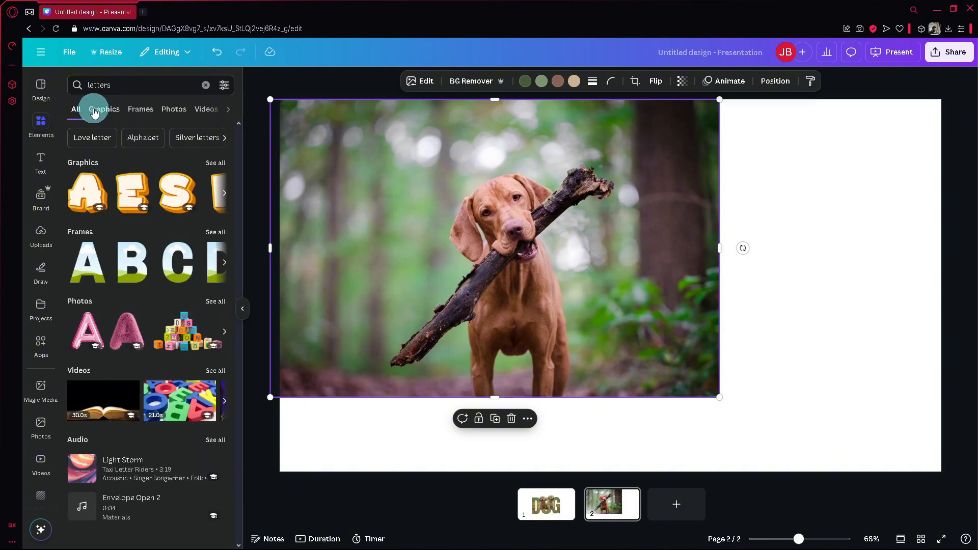
click(208, 232)
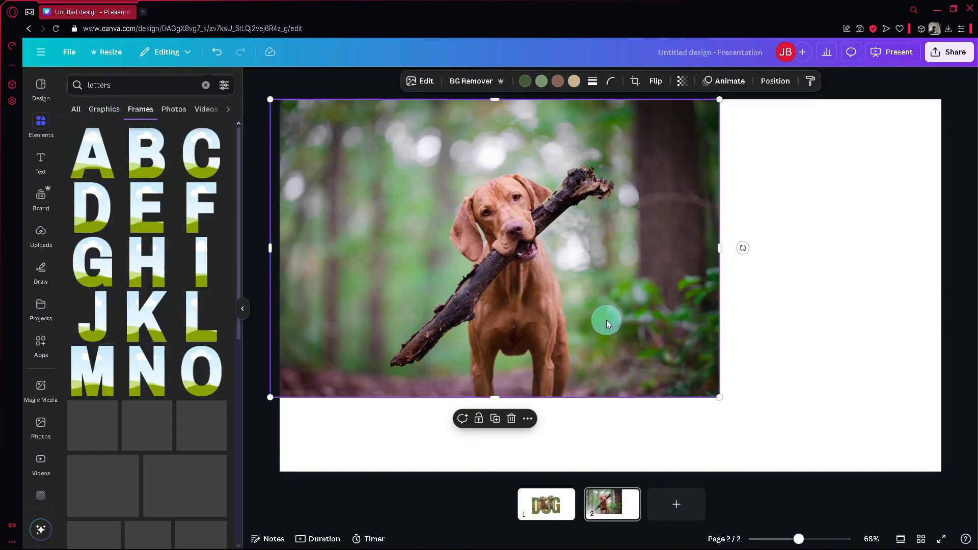
Step: Shrink the dog photo and place it at the page's left edge, leaving room beside it
drag(607, 321, 572, 316)
drag(657, 379, 488, 266)
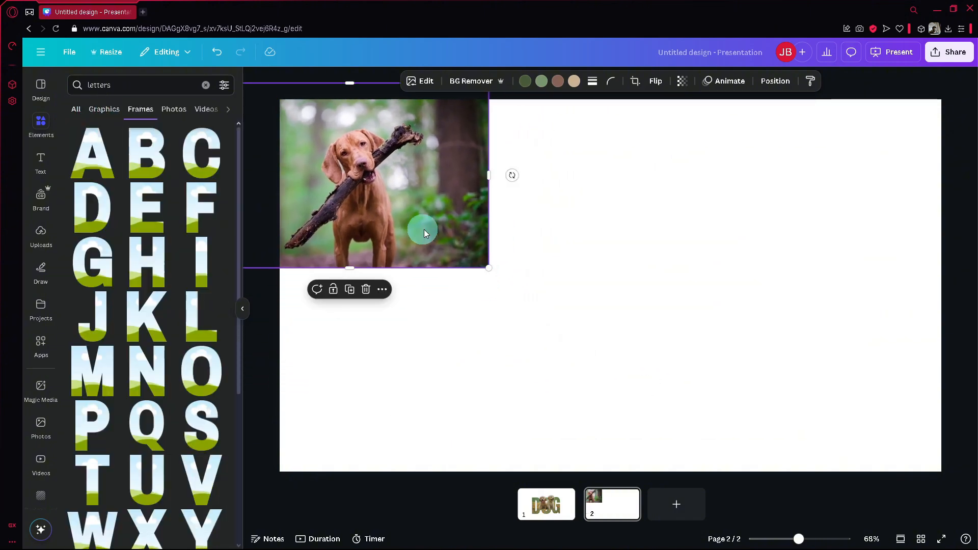
drag(320, 208, 356, 274)
Step: Add the letter frames D, O and G in a row to the right of the dog photo
drag(92, 207, 591, 241)
drag(201, 372, 726, 260)
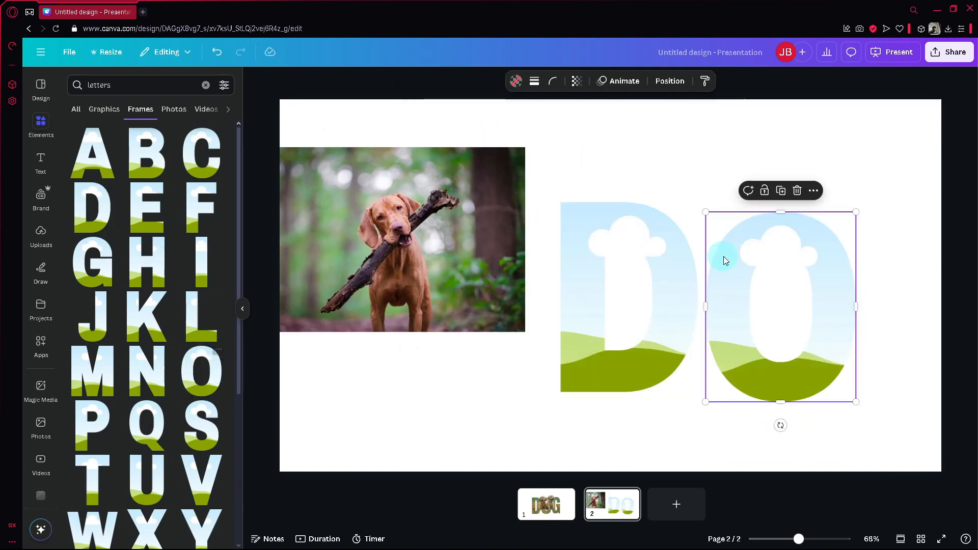
scroll(142, 407, down, 6)
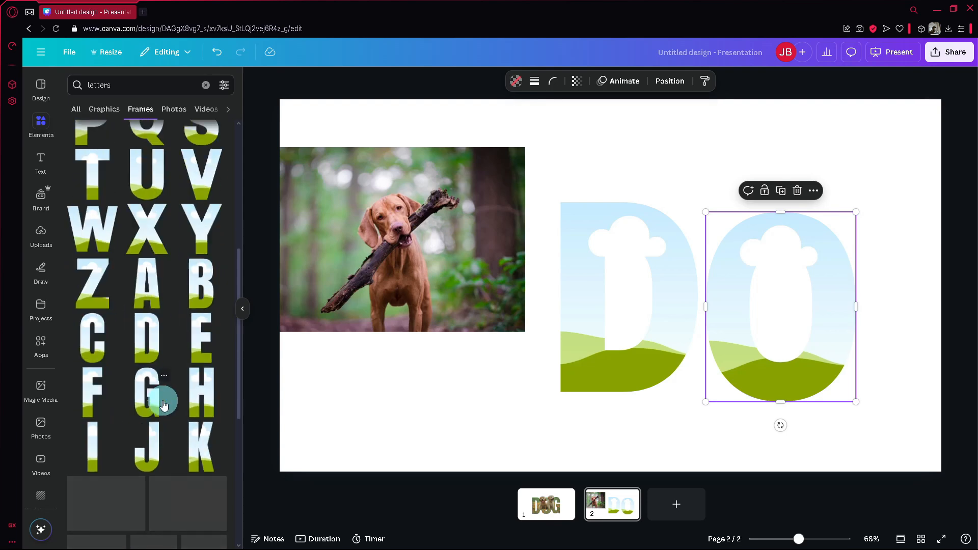
drag(149, 387, 881, 256)
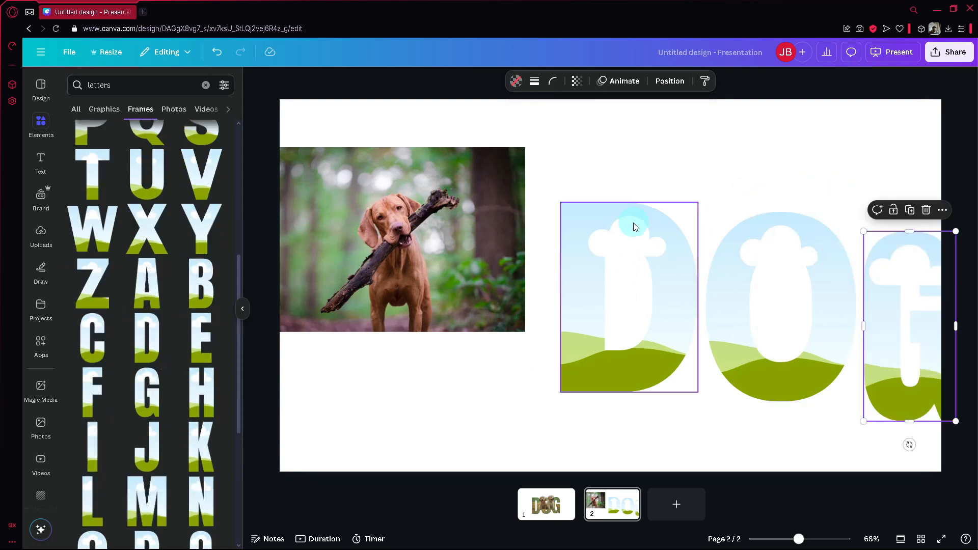
Step: Shift the three letter frames together toward the page centre and move the dog photo into the upper-left corner
drag(632, 164, 938, 328)
drag(925, 339, 809, 360)
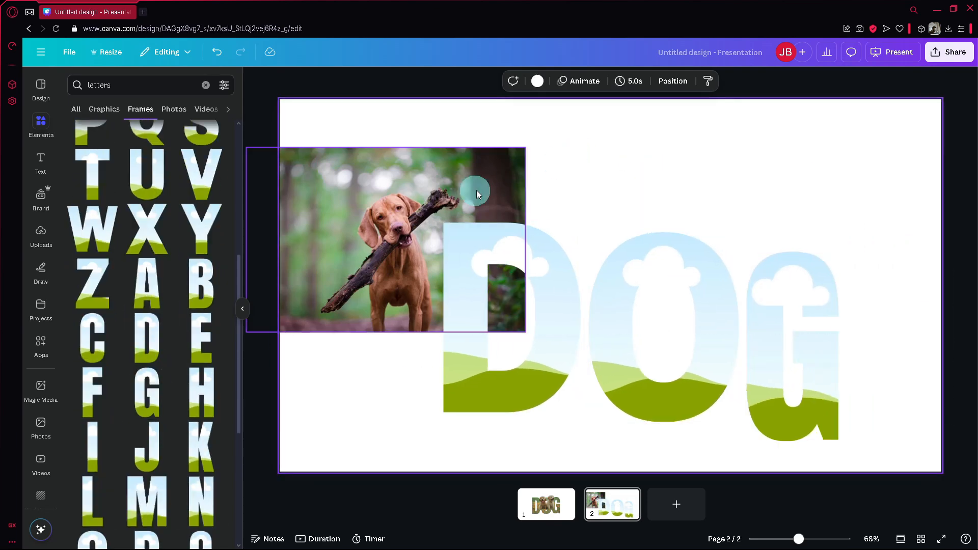
drag(475, 192, 392, 143)
Step: Shrink the D and O frames to a similar height and place them side by side near the page centre
click(484, 299)
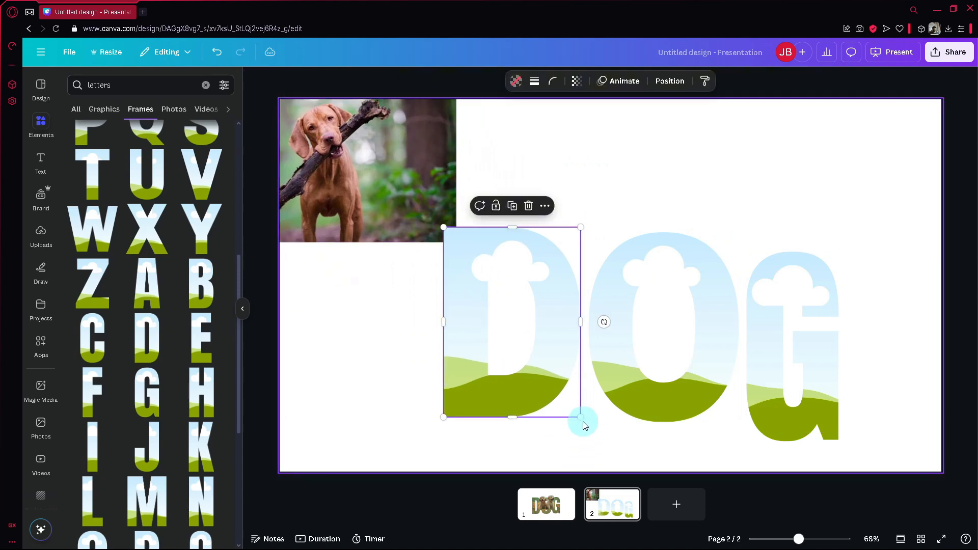
drag(581, 419, 519, 364)
drag(494, 308, 507, 316)
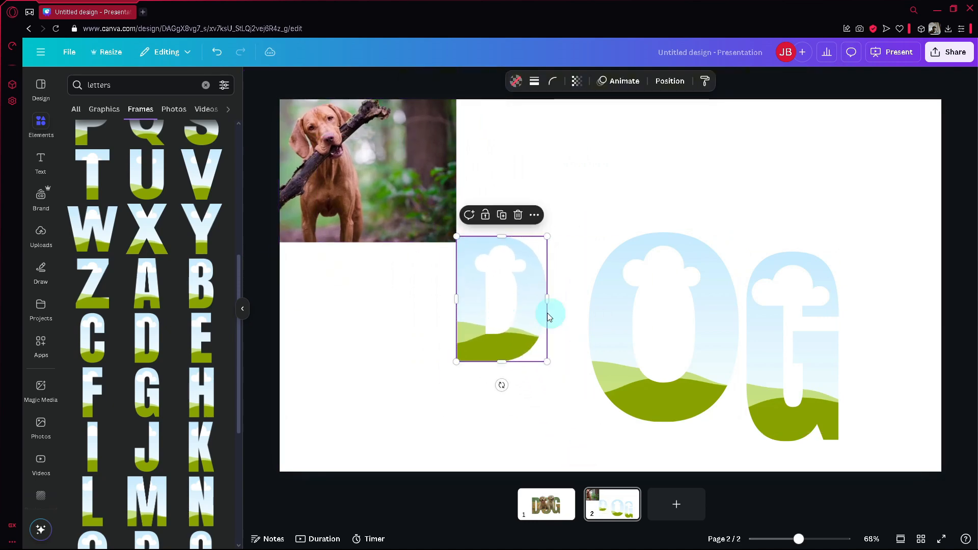
drag(662, 356, 665, 358)
drag(737, 423, 691, 362)
drag(621, 298, 591, 293)
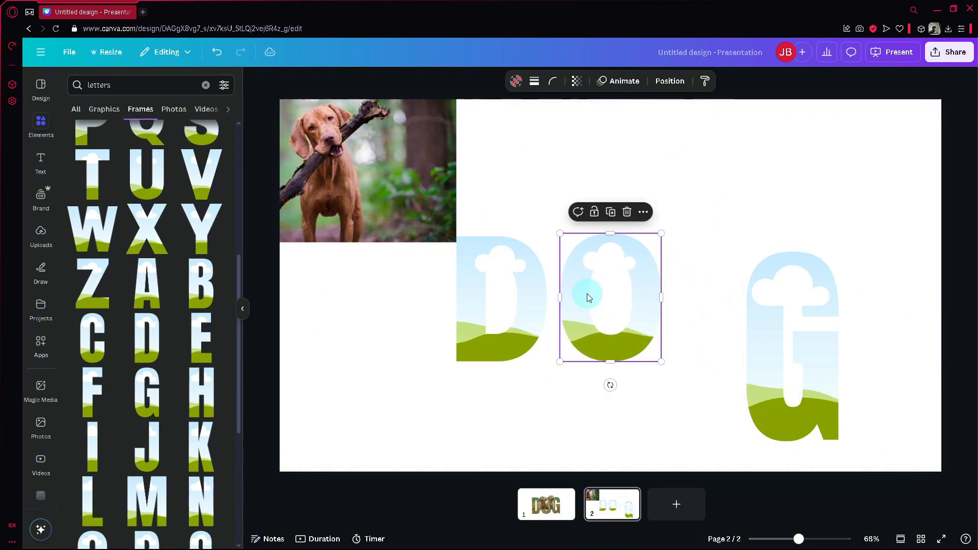
Step: Compare the width and height of the D and O frames in the position settings
click(502, 296)
click(588, 280)
click(670, 81)
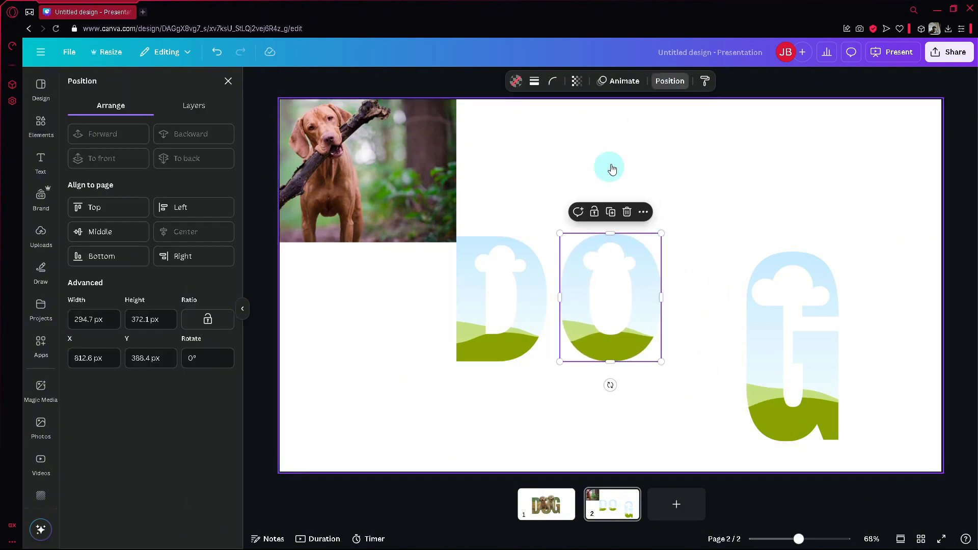
click(512, 297)
click(585, 292)
click(499, 295)
click(579, 292)
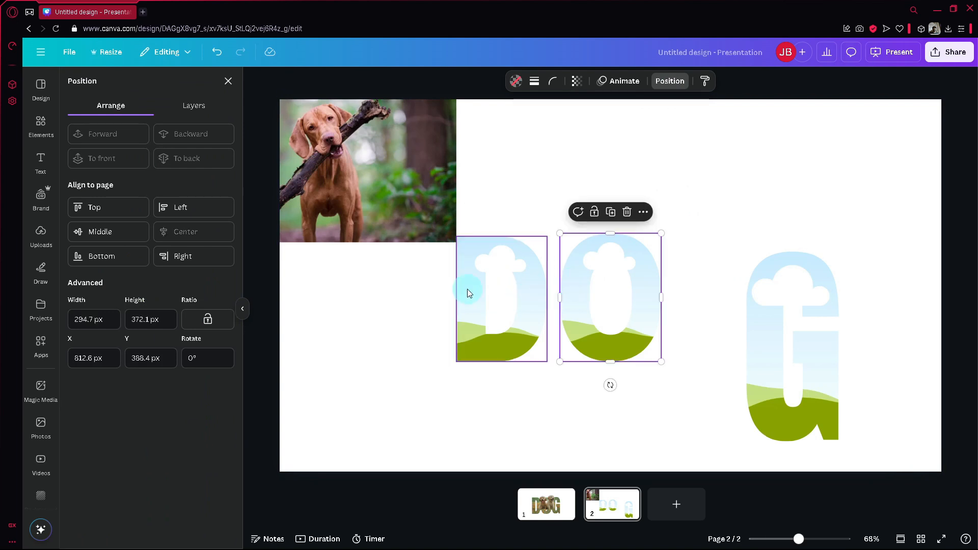
click(469, 292)
click(552, 277)
click(494, 302)
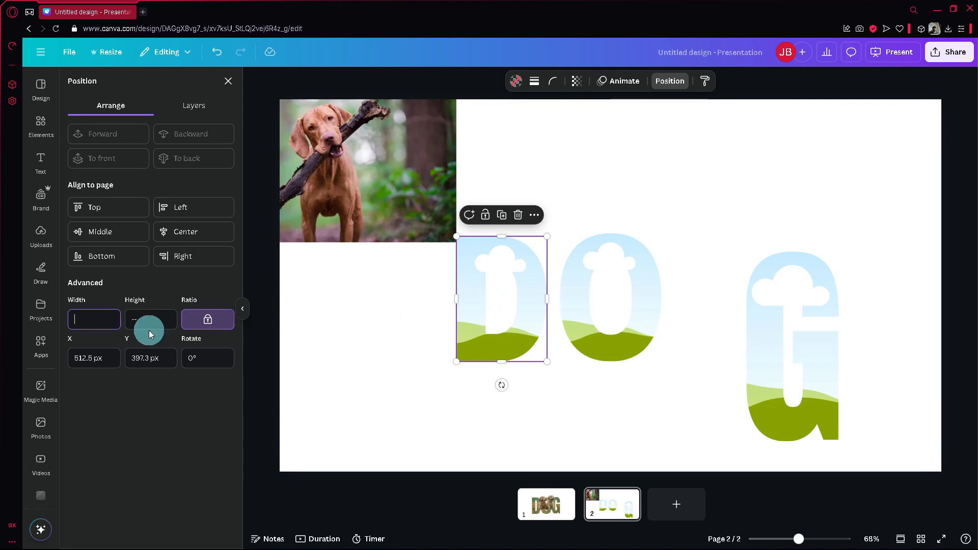
Step: Set the O frame's width to 262.8 px with its aspect ratio locked
click(631, 278)
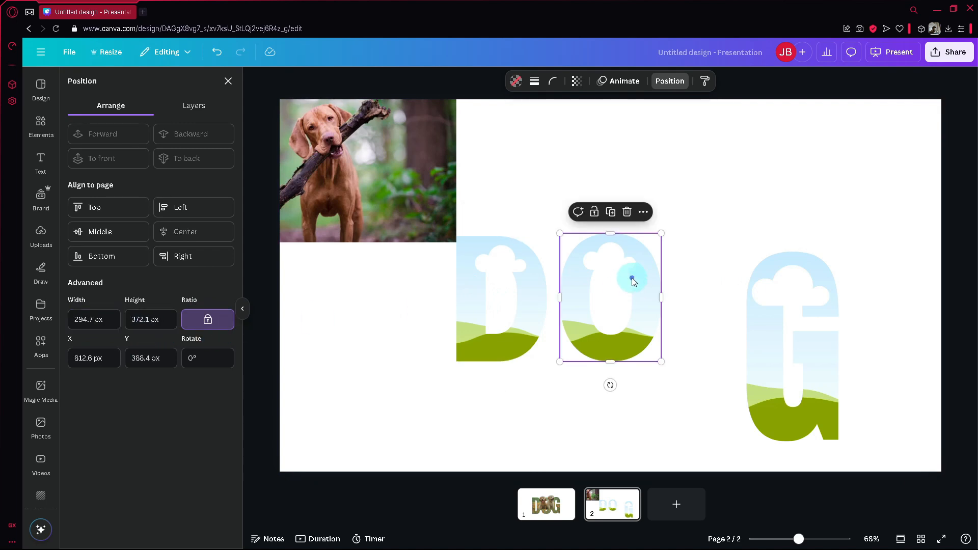
click(199, 327)
text(262.8)
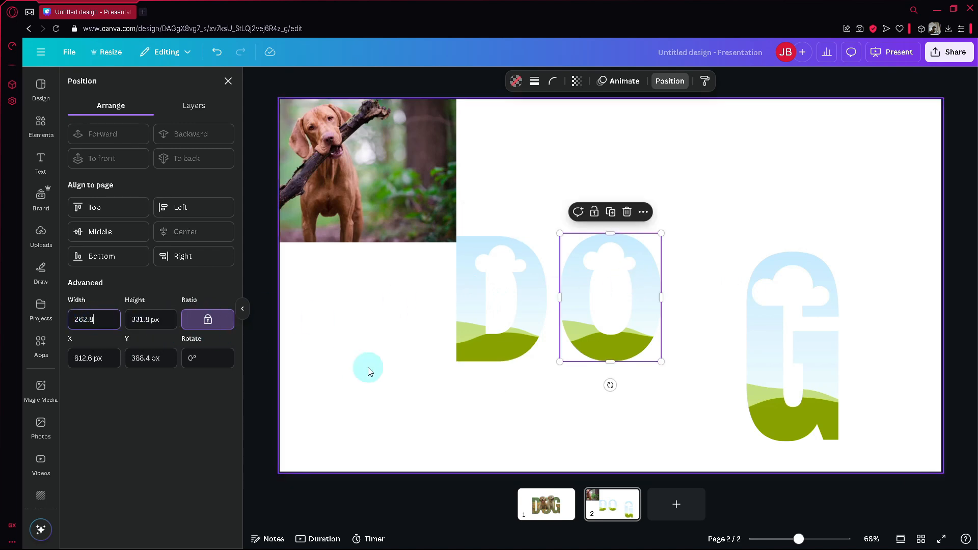
Step: Resize the O and G frames to the D's height and line them up beside it to spell DOG
drag(630, 310, 627, 323)
drag(647, 248, 656, 242)
click(774, 334)
drag(774, 334, 723, 320)
drag(787, 426, 743, 369)
drag(726, 326, 690, 327)
Step: Nudge the D and G frames closer to the O so the letters are evenly spaced
drag(514, 323, 525, 322)
click(530, 406)
click(704, 345)
drag(705, 345, 708, 345)
drag(533, 323, 527, 323)
Step: Fill the D, G and O frames with copies of the dog photo, keeping the original in the corner
click(378, 201)
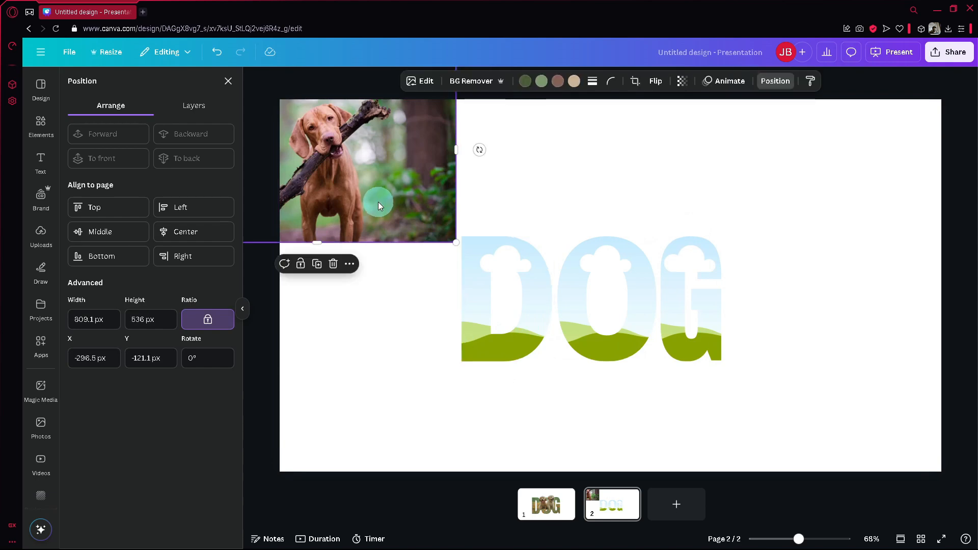
drag(417, 202, 510, 310)
drag(350, 192, 688, 316)
click(384, 200)
drag(358, 197, 650, 311)
Step: Enlarge the photo inside the O frame well beyond the word and reposition it so the dog's body fills the letter
double_click(649, 310)
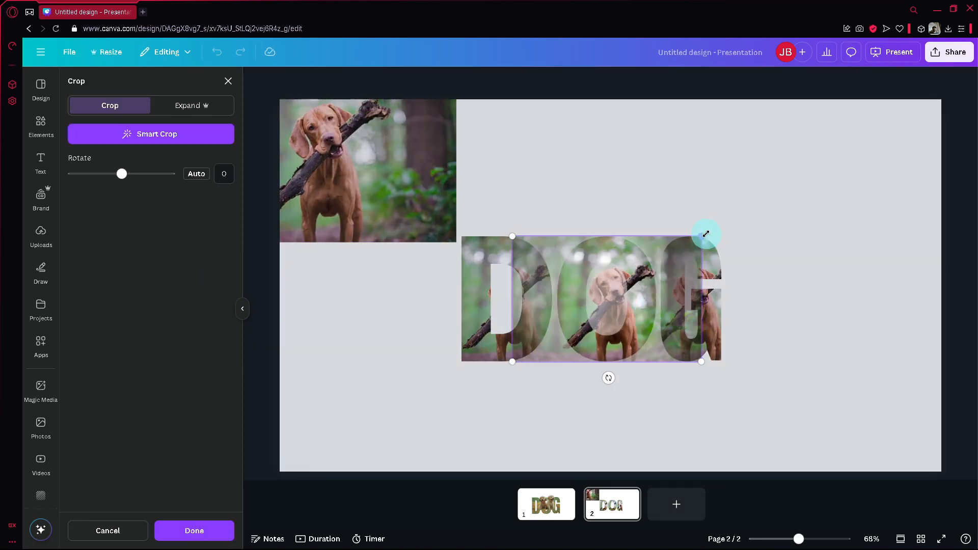
drag(706, 234, 939, 138)
drag(861, 209, 708, 201)
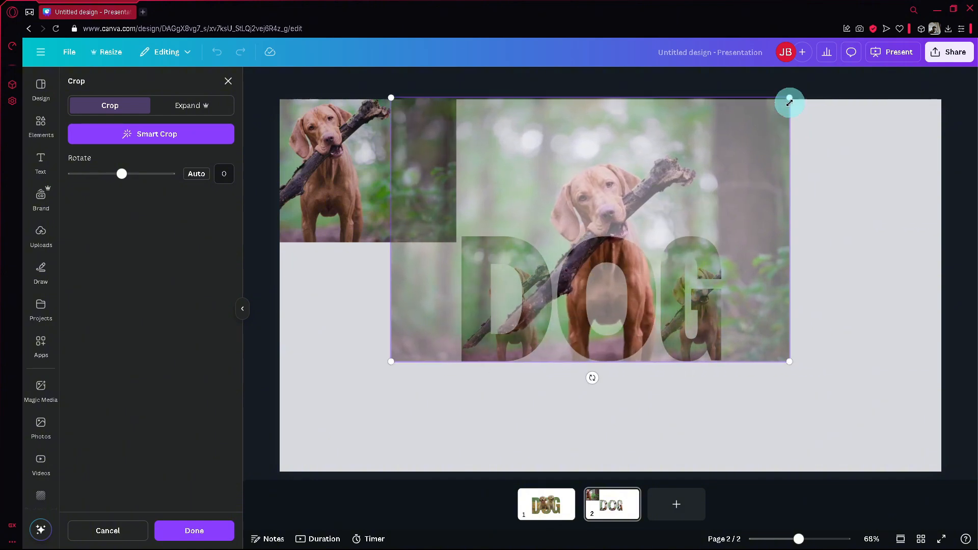
drag(793, 98, 881, 59)
drag(815, 174, 777, 185)
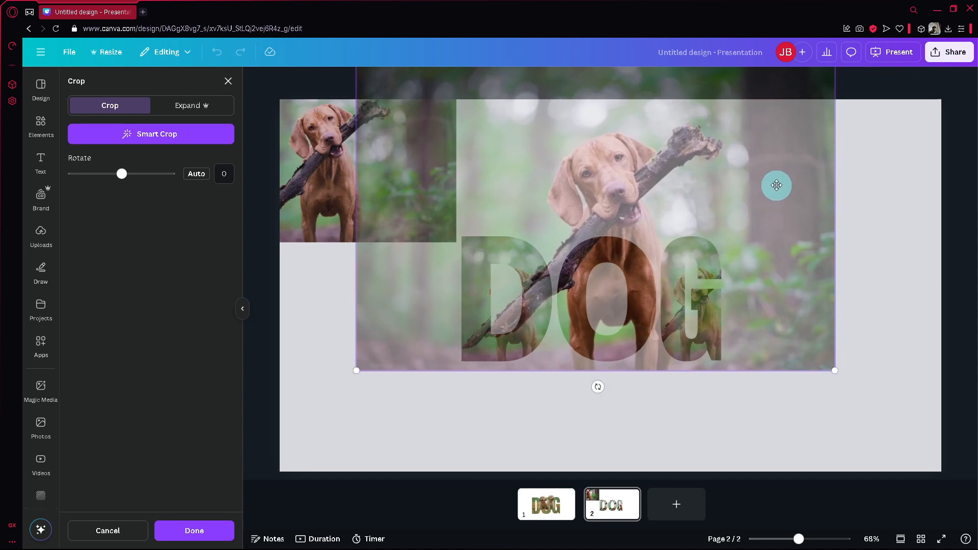
click(883, 331)
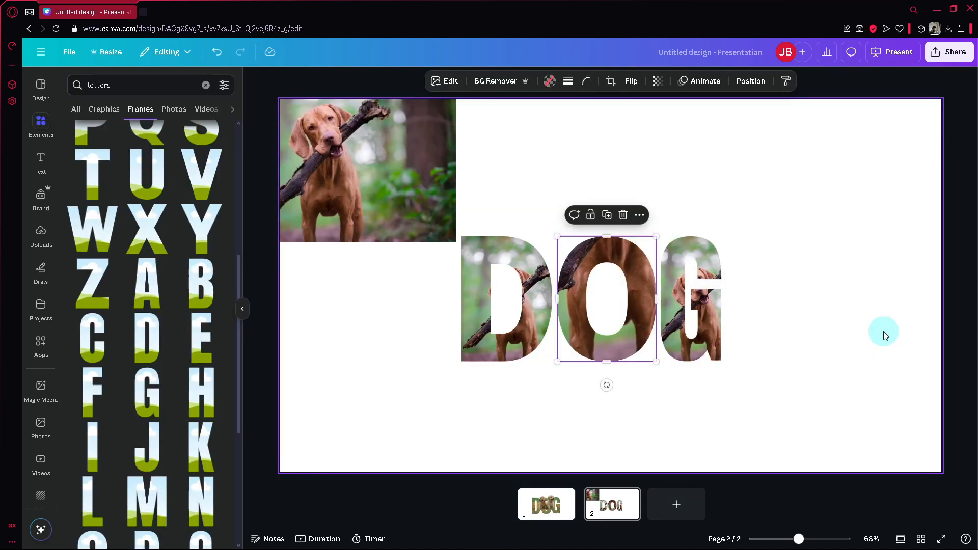
Step: Open the G frame's photo for cropping, enlarge it across the whole word and shift it left
click(689, 331)
double_click(704, 333)
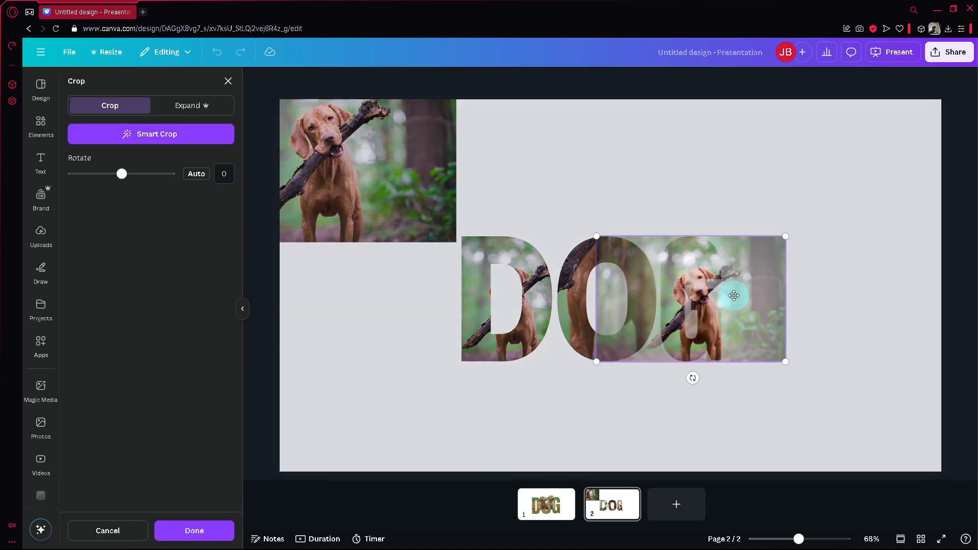
drag(796, 234, 968, 84)
drag(843, 235, 754, 235)
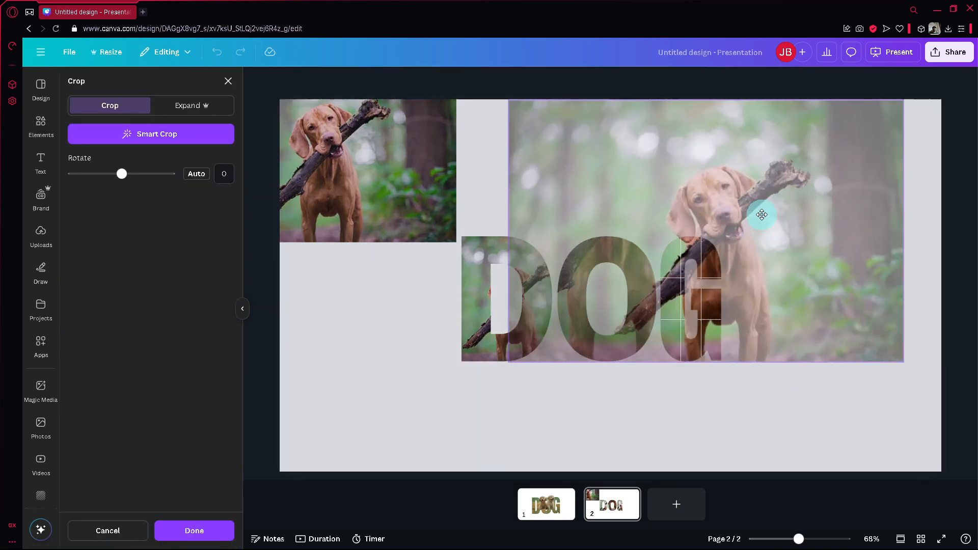
drag(902, 365, 973, 443)
drag(770, 361, 706, 301)
drag(439, 361, 496, 307)
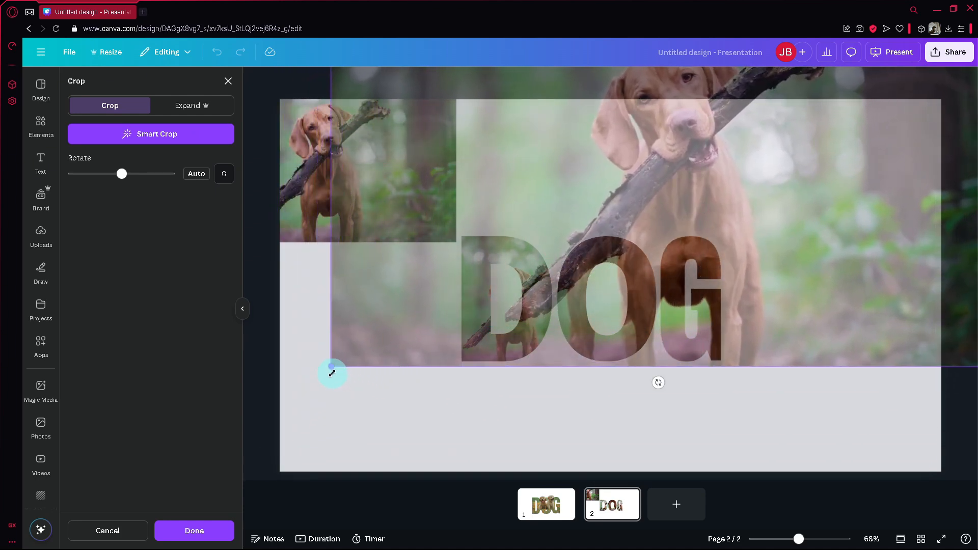
drag(332, 373, 338, 369)
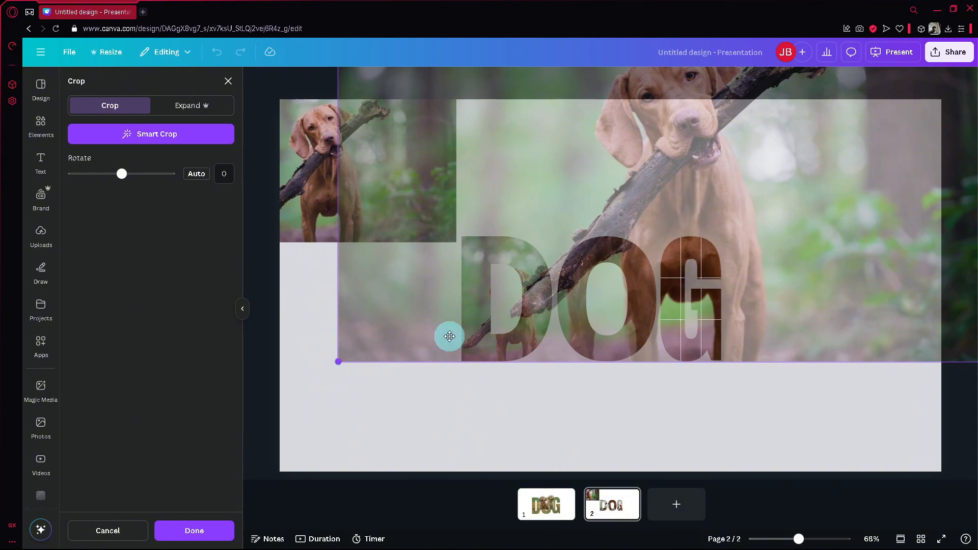
Step: Shrink the G frame's photo and reposition it so the dog's body lines up with the O frame's photo, then apply the crop
drag(915, 155, 848, 298)
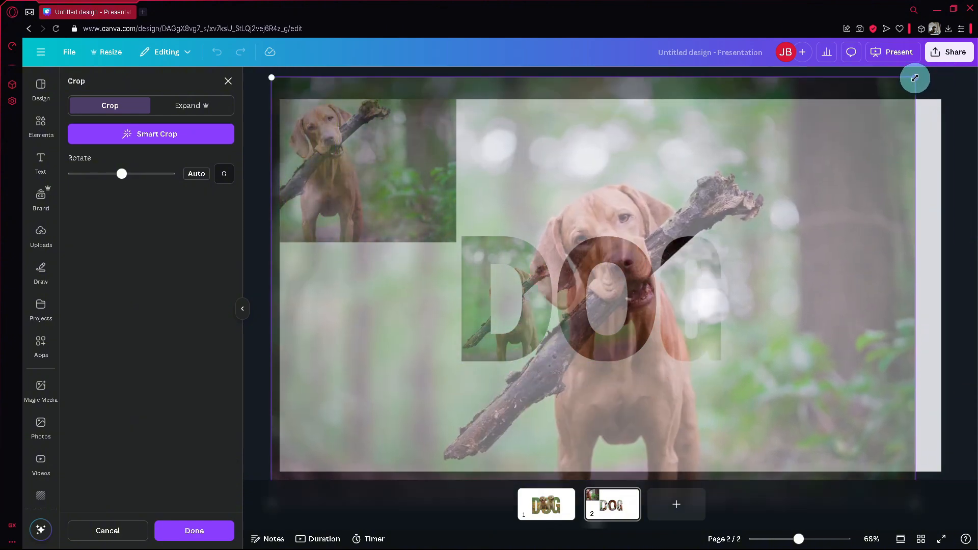
drag(915, 78, 836, 131)
drag(768, 227, 785, 176)
drag(748, 214, 789, 217)
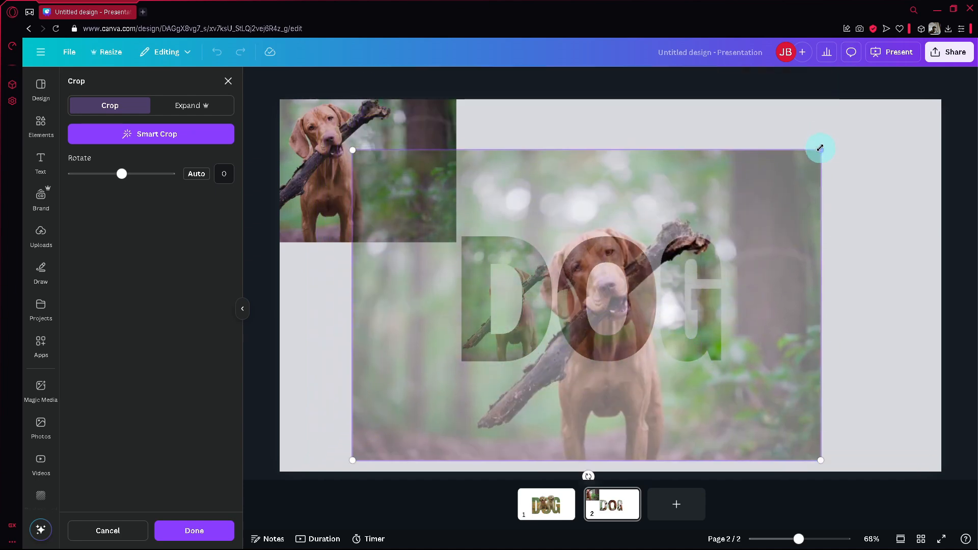
drag(821, 148, 789, 170)
drag(769, 219, 793, 117)
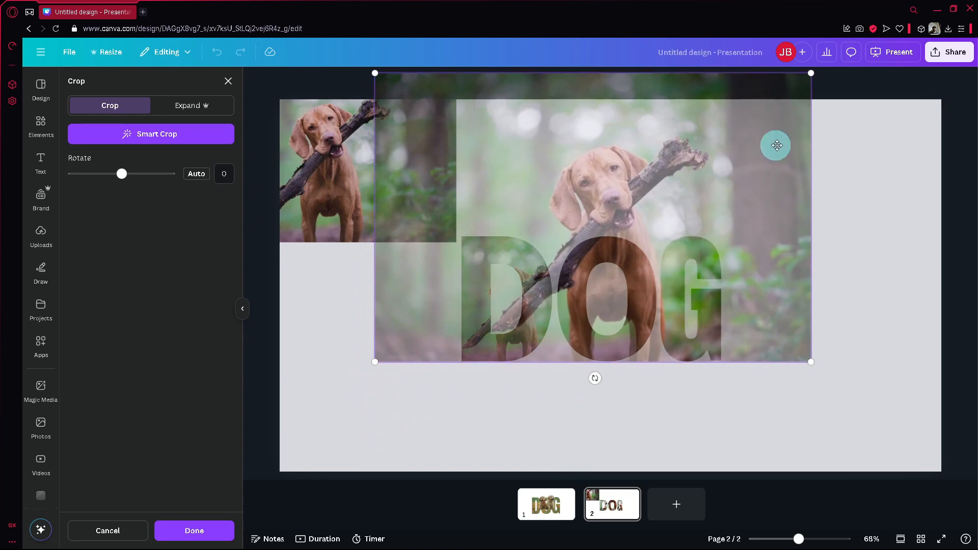
click(209, 537)
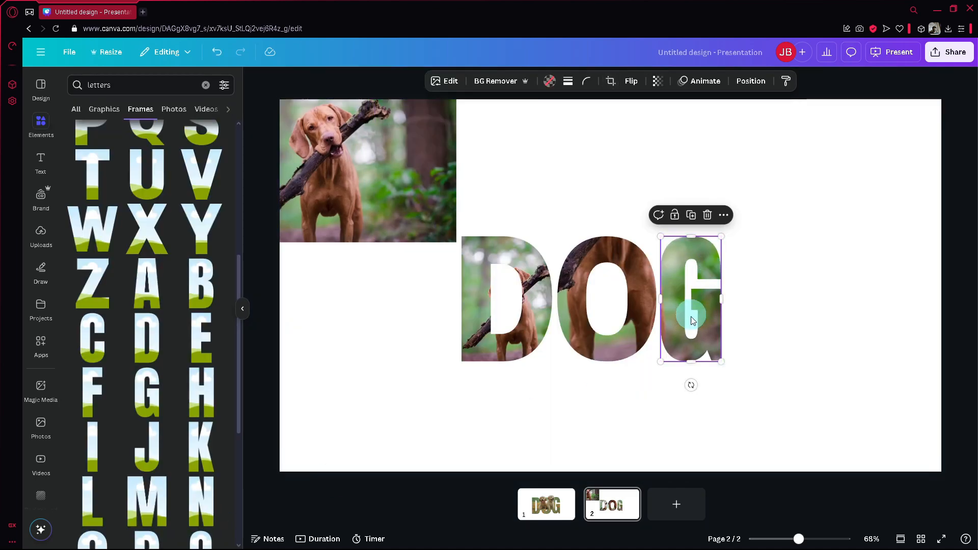
Step: Enlarge the D frame's photo across the word and align its stick and background with the O frame's photo
double_click(533, 346)
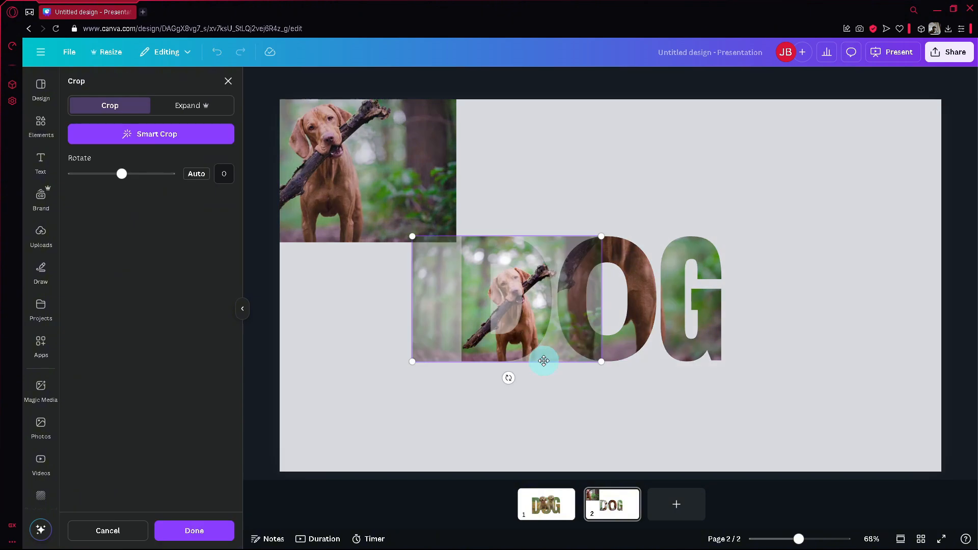
drag(604, 236, 779, 112)
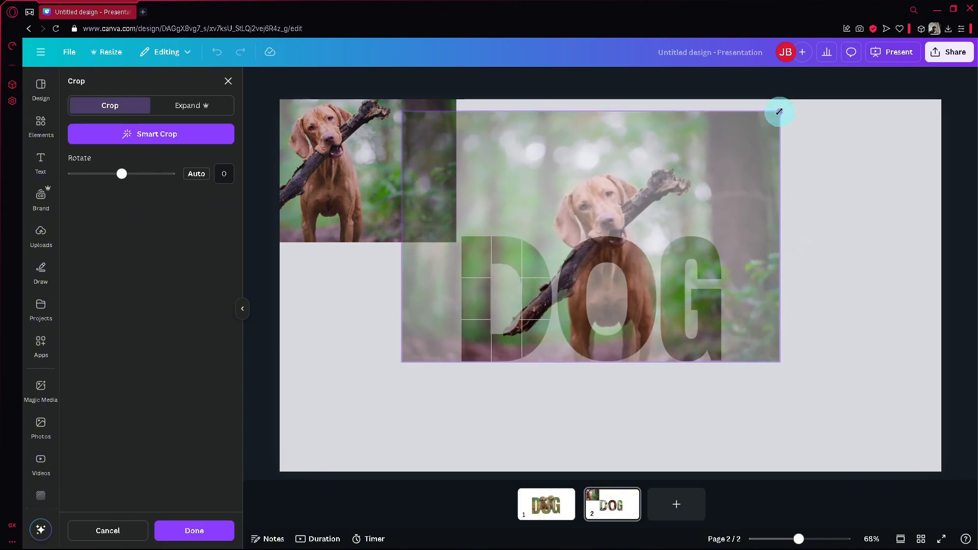
drag(751, 151, 789, 106)
drag(772, 152, 754, 137)
drag(778, 103, 730, 234)
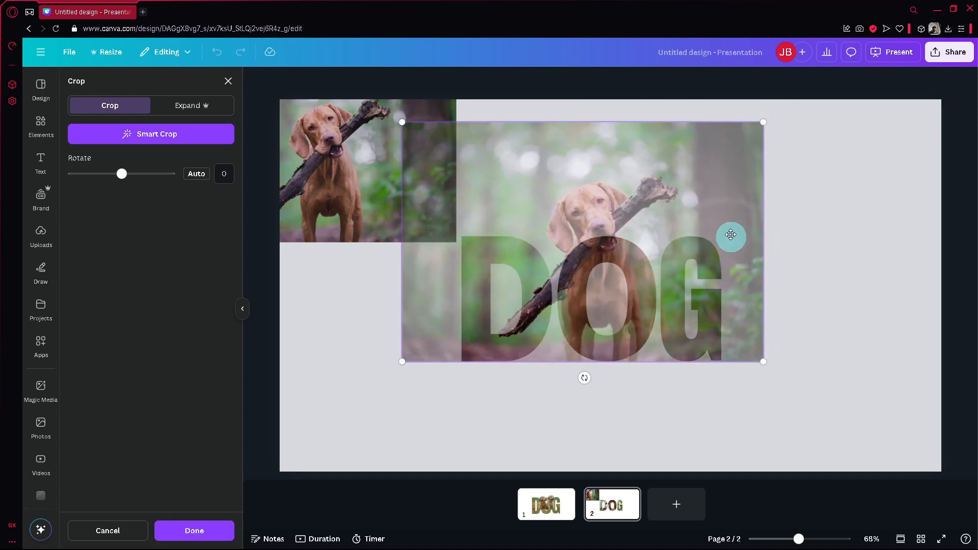
drag(580, 336, 596, 299)
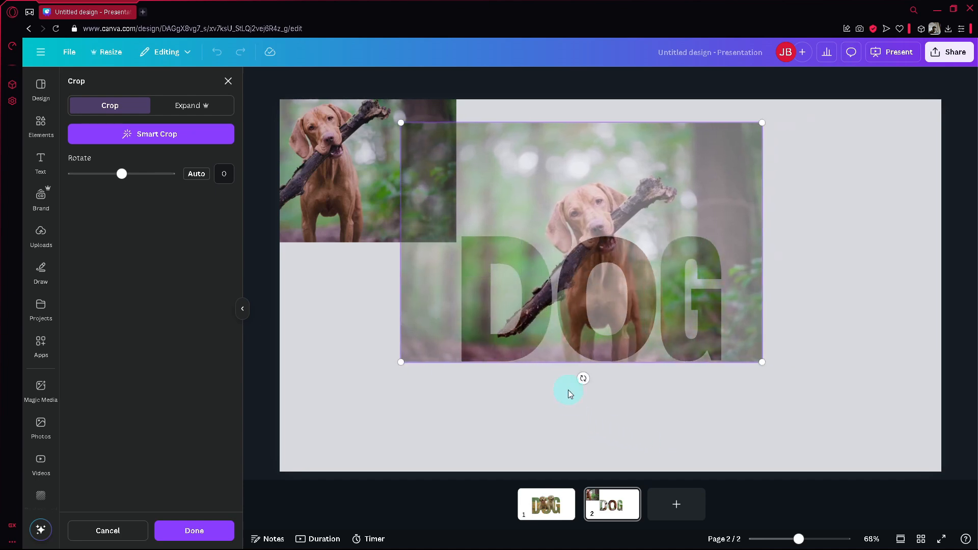
click(568, 412)
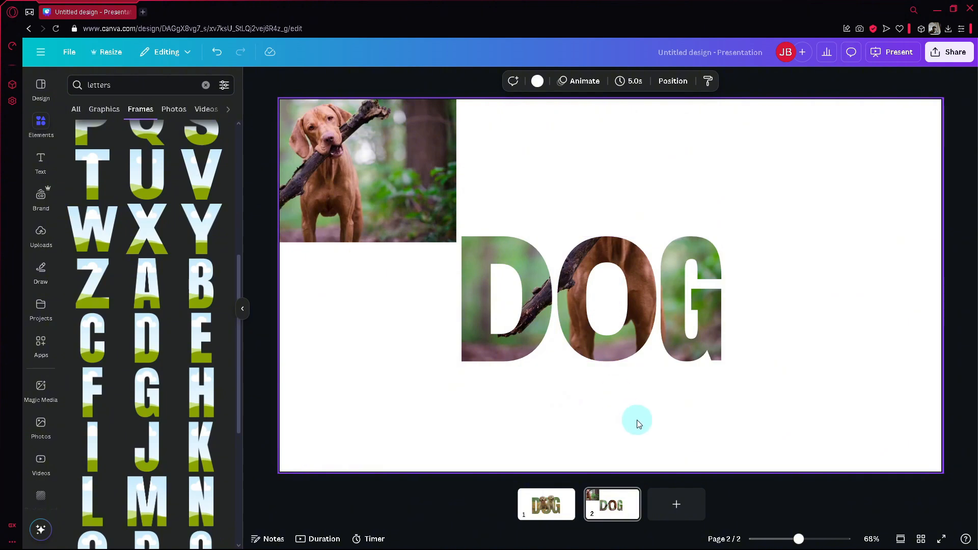
Step: Remove the background from the original dog photo and move the cutout over the DOG letters
drag(329, 171, 490, 204)
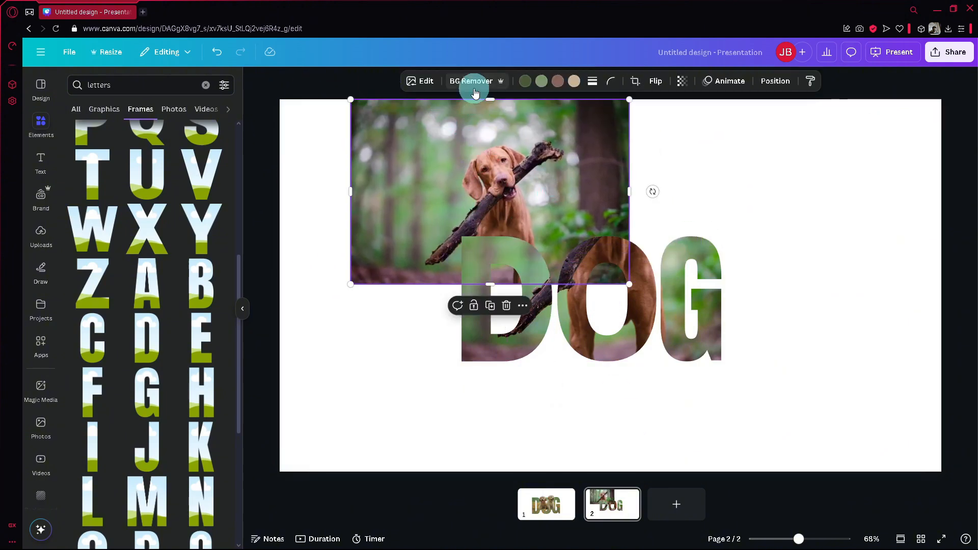
click(476, 90)
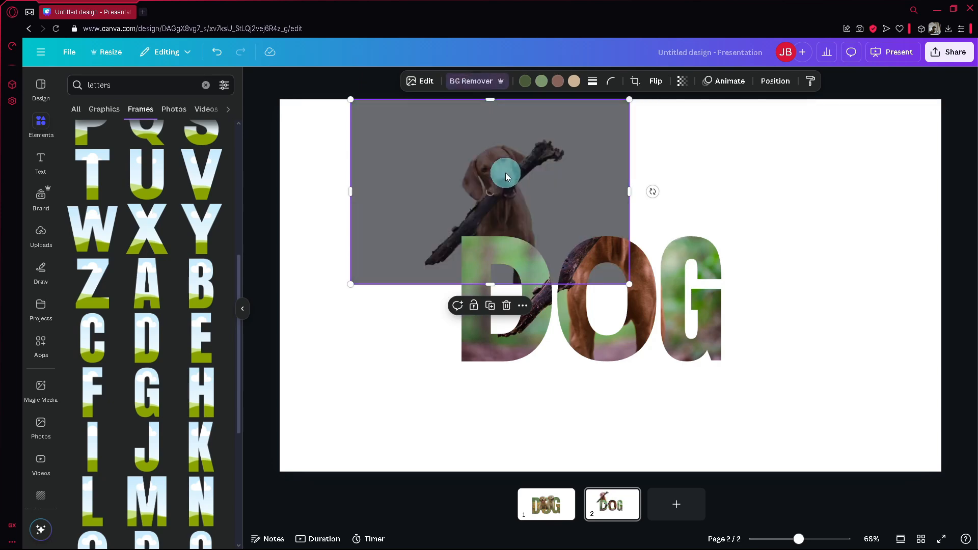
drag(520, 187, 618, 233)
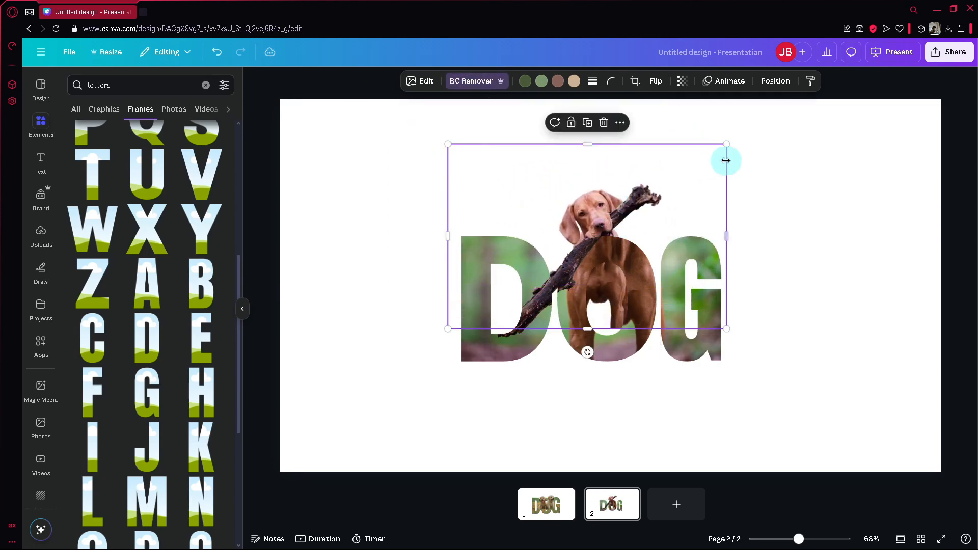
Step: Enlarge the dog cutout and position it so the body covers the O and the stick crosses the D
drag(729, 145, 873, 102)
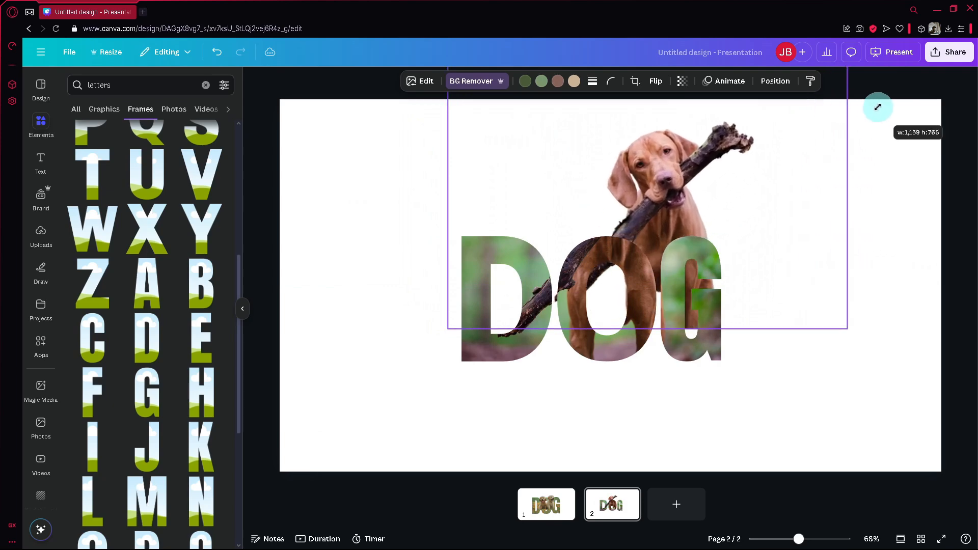
drag(790, 171, 721, 224)
drag(781, 113, 871, 65)
drag(778, 185, 747, 186)
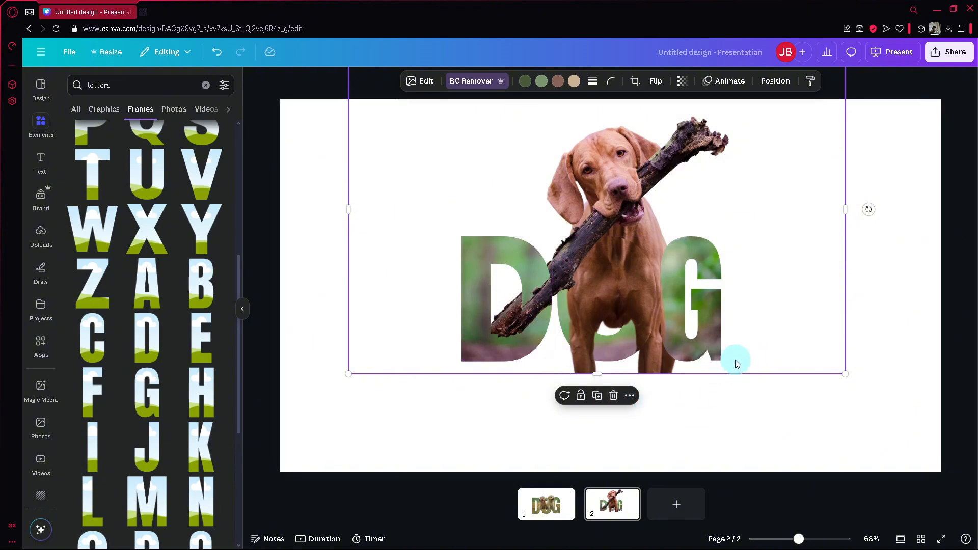
drag(756, 351, 755, 350)
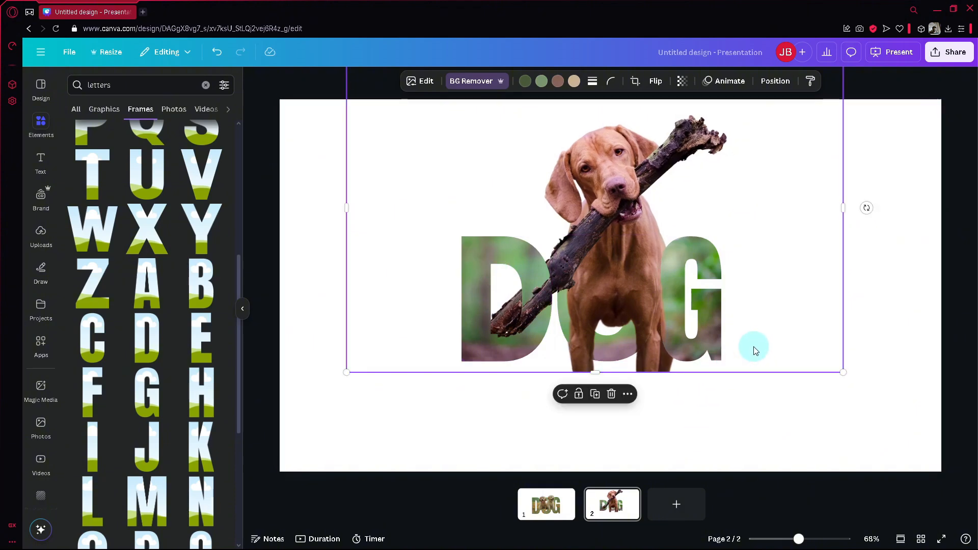
double_click(758, 353)
click(694, 410)
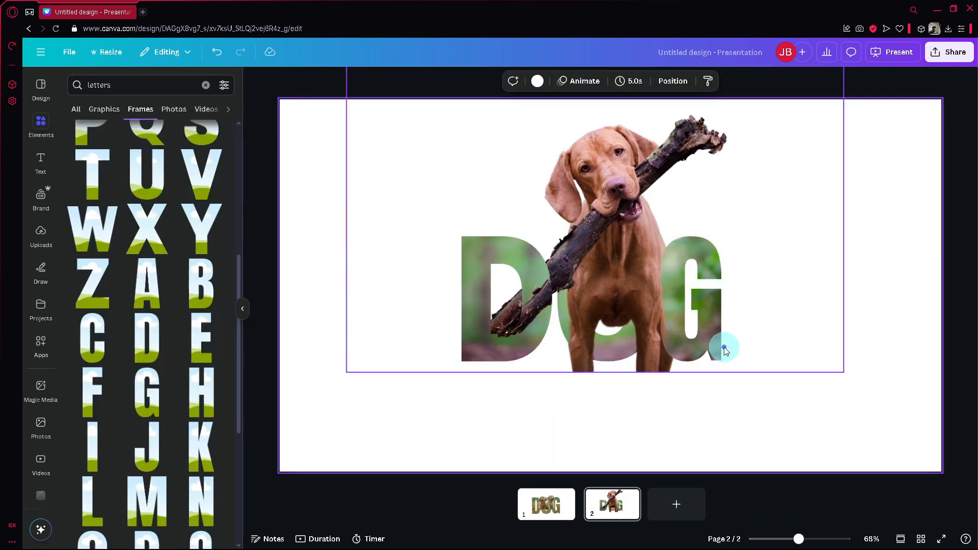
click(720, 345)
mouse_move(595, 373)
mouse_down()
mouse_move(637, 276)
mouse_move(614, 384)
mouse_move(607, 360)
mouse_move(607, 373)
mouse_up()
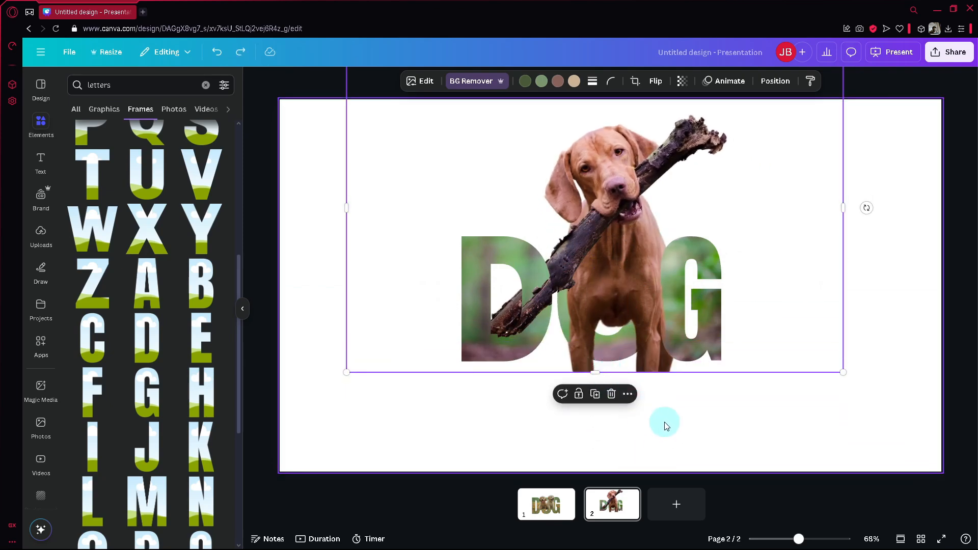
click(695, 437)
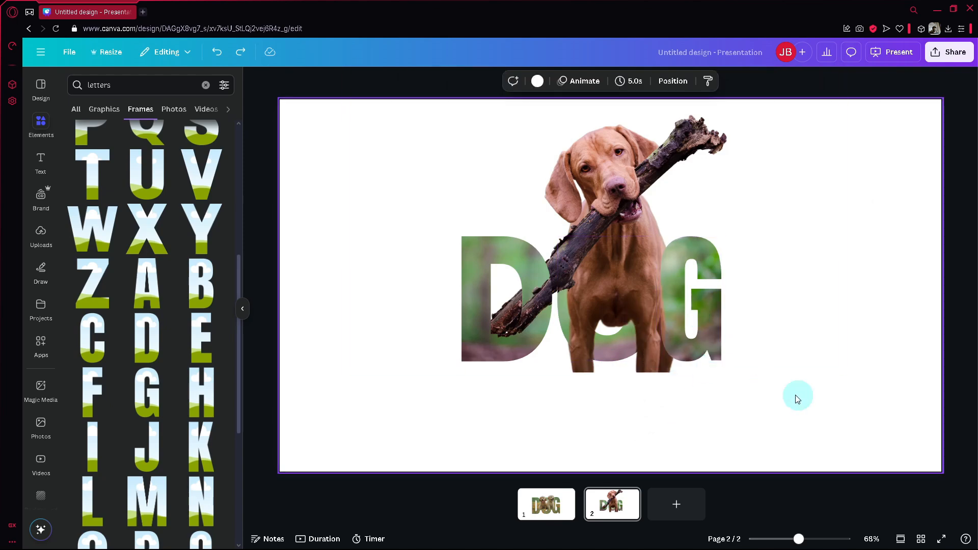
Step: Enlarge and shift the D frame's photo so the stick inside the letter lines up with the cutout's stick
double_click(484, 339)
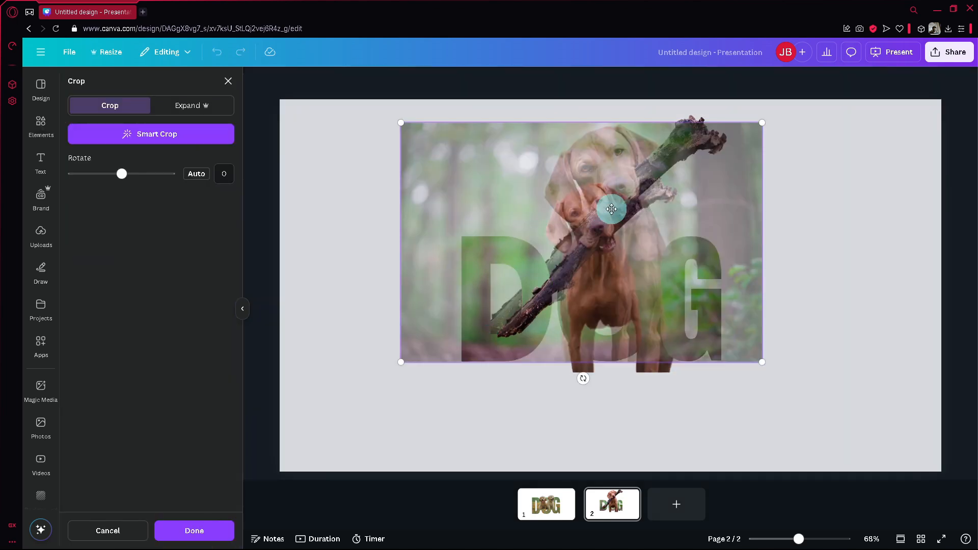
drag(765, 123, 793, 100)
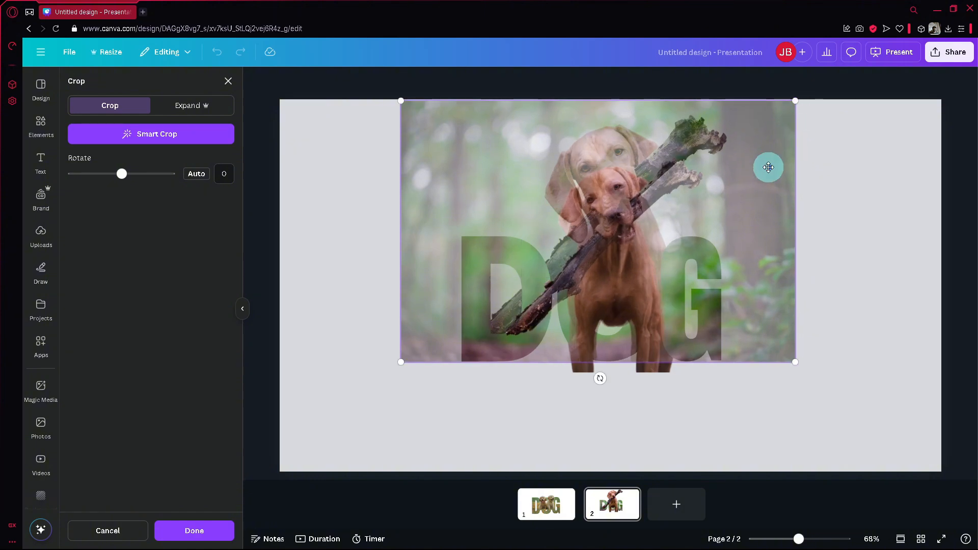
drag(769, 166, 740, 156)
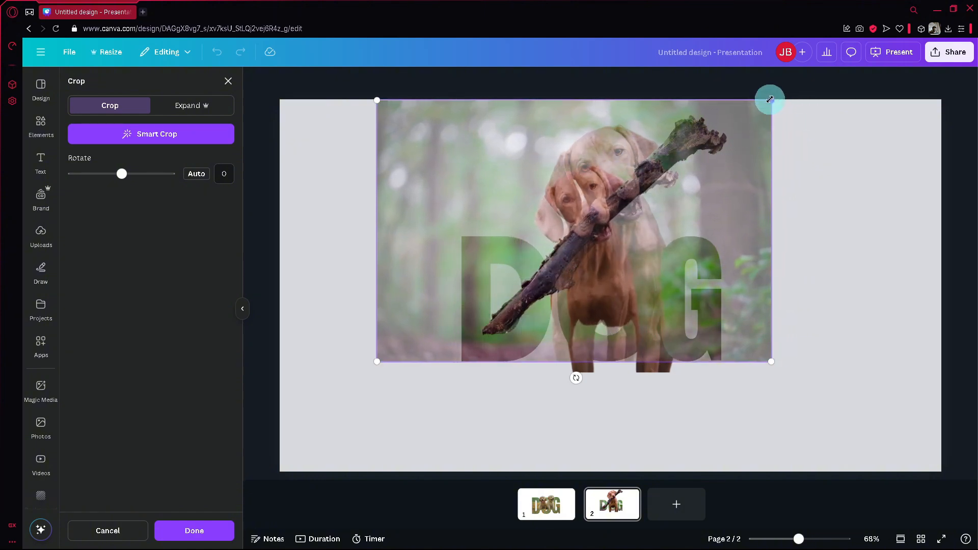
mouse_move(770, 99)
mouse_down()
mouse_move(799, 87)
mouse_move(775, 115)
mouse_up()
click(926, 227)
click(804, 316)
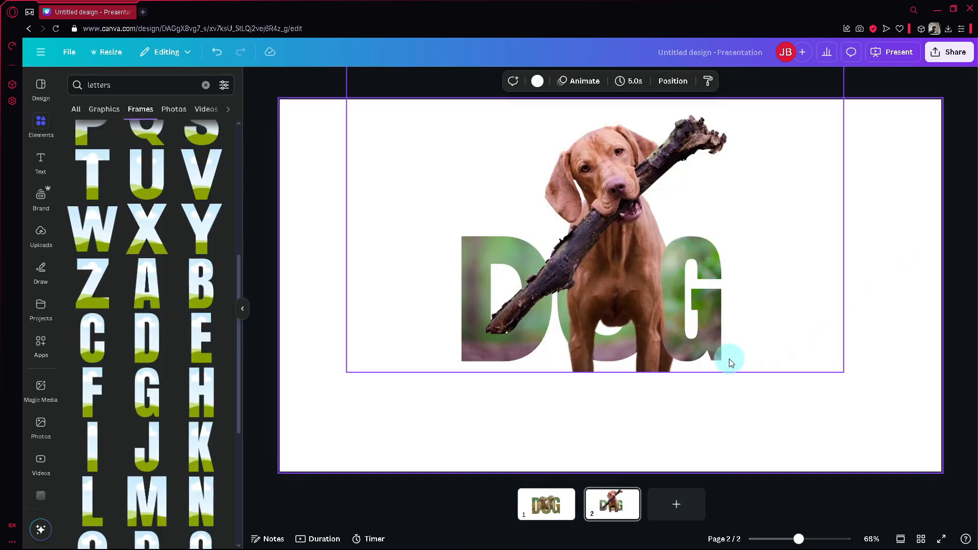
double_click(523, 344)
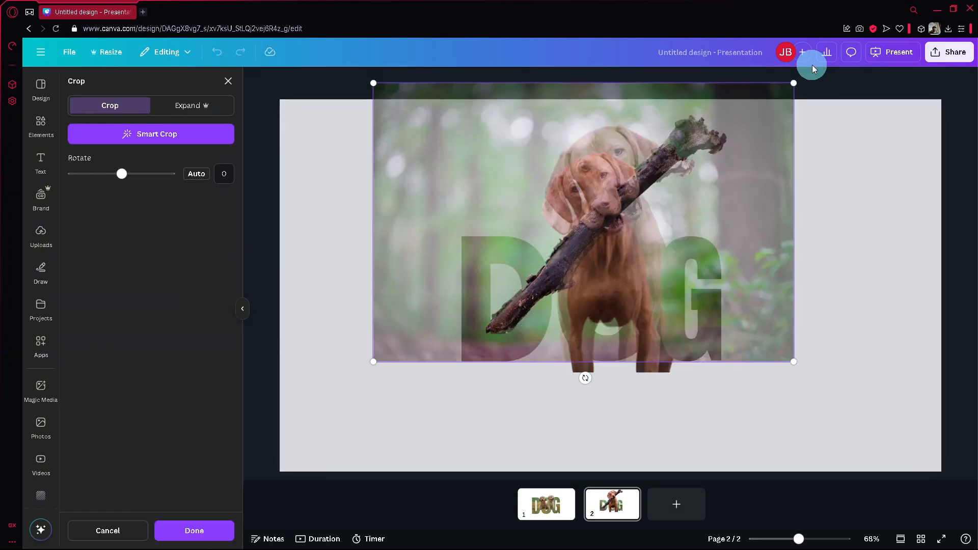
drag(792, 80, 821, 67)
mouse_move(787, 102)
mouse_down()
mouse_move(812, 68)
mouse_move(838, 61)
mouse_move(801, 90)
mouse_up()
click(885, 185)
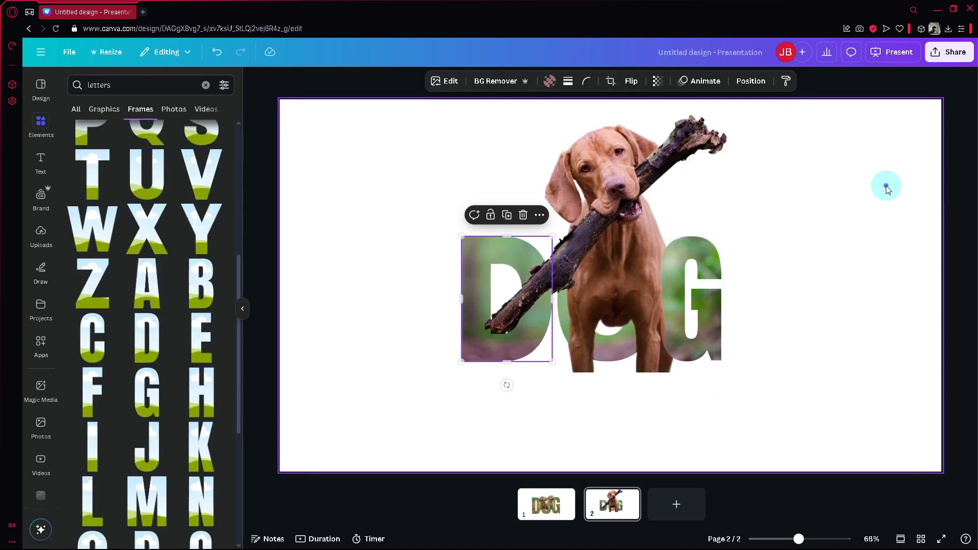
click(885, 186)
Step: Nudge the dog cutout slightly, and enlarge and shift the G frame's photo to match the cutout's size and position
click(596, 203)
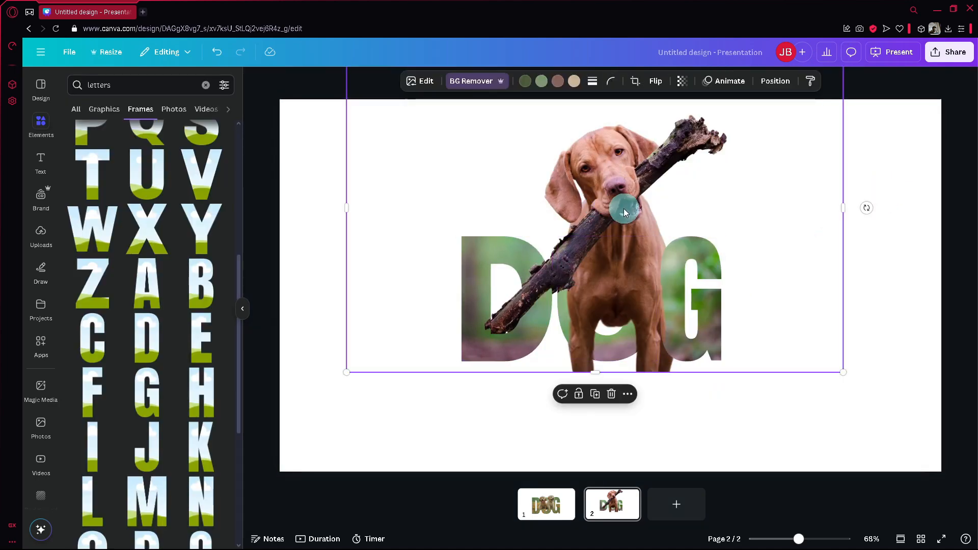
drag(600, 212, 602, 212)
double_click(710, 322)
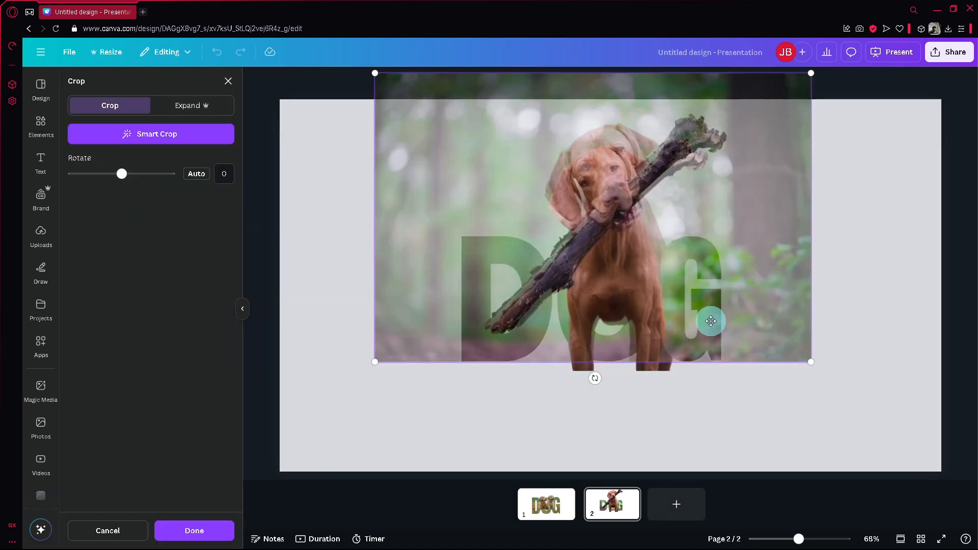
drag(812, 72, 870, 53)
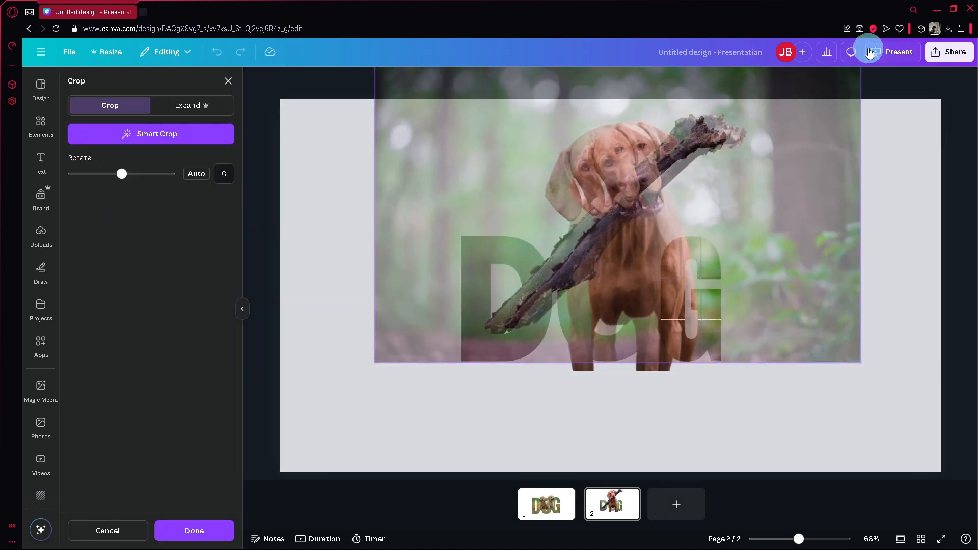
drag(806, 105, 783, 106)
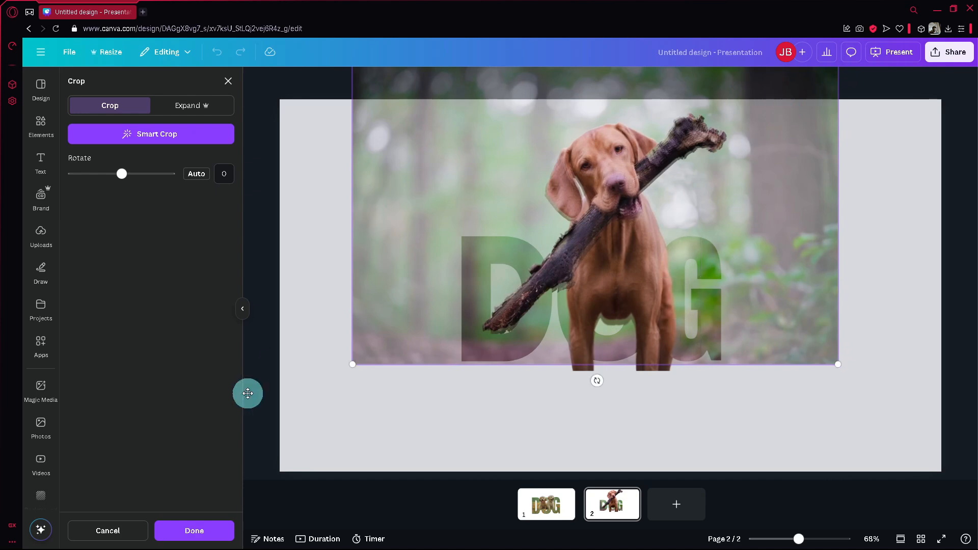
click(197, 530)
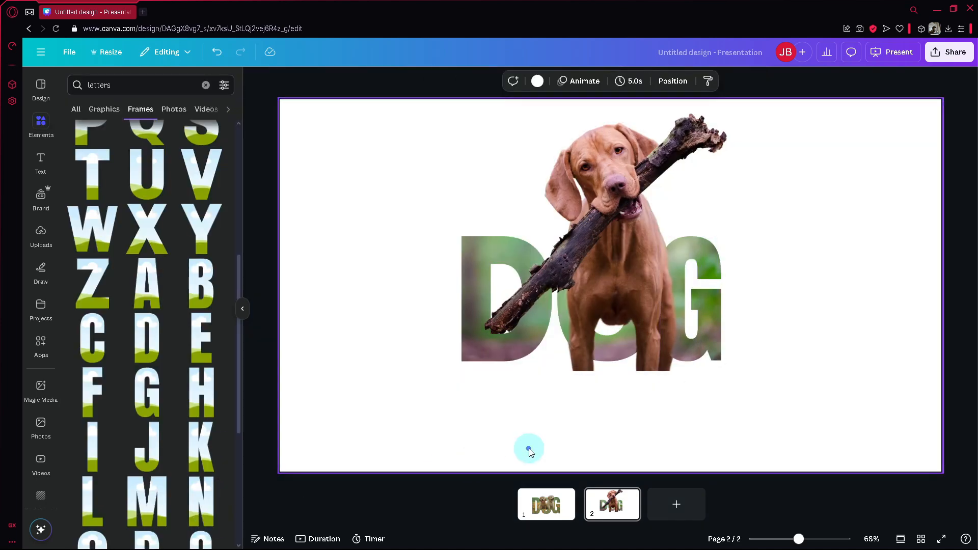